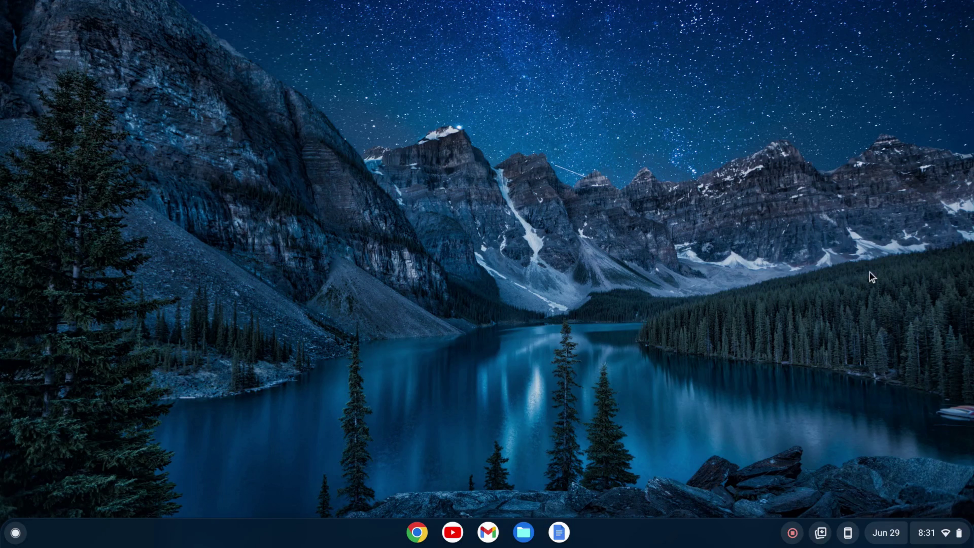
# Find Settings from the launcher and go to Advanced > Developers
pyautogui.click(19, 534)
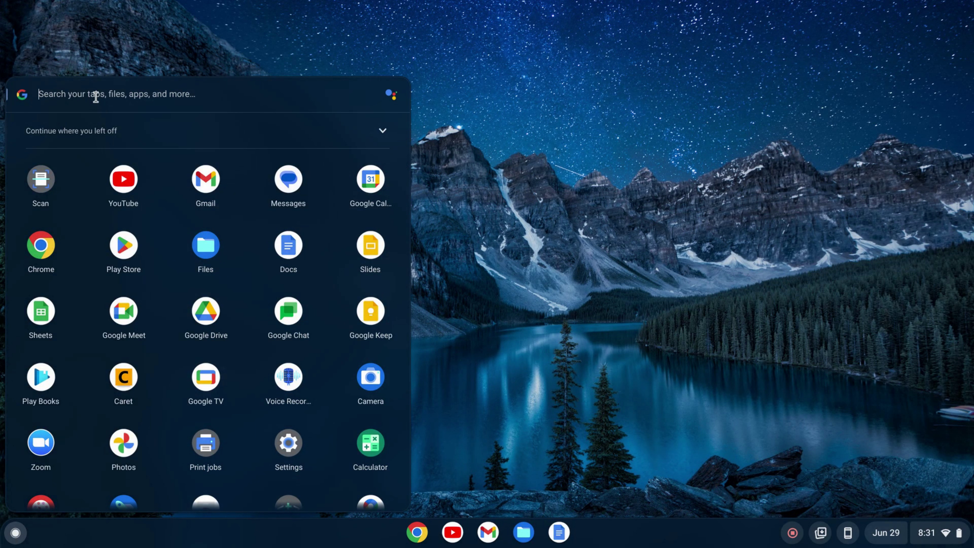
pyautogui.write('settings')
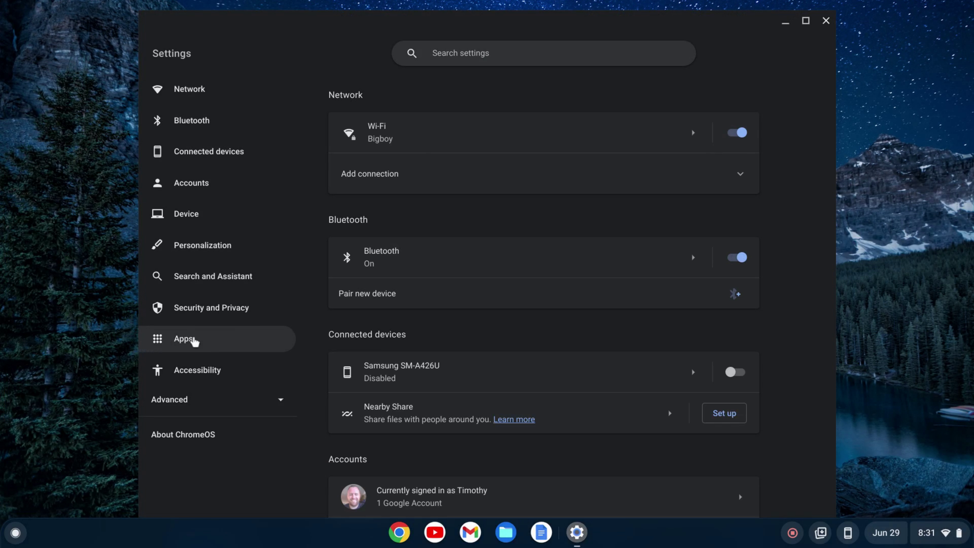
pyautogui.click(200, 405)
pyautogui.scroll(-3, 222, 378)
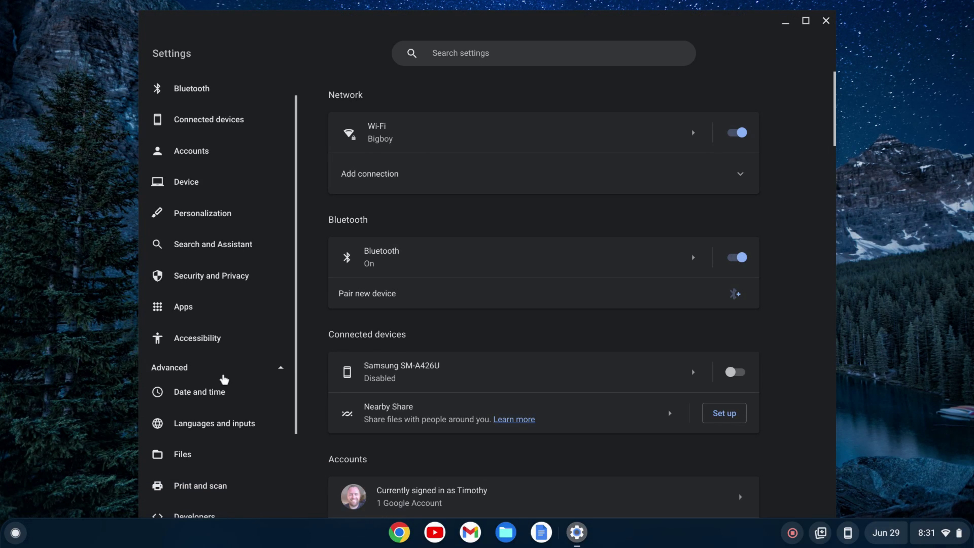
pyautogui.scroll(-1, 223, 379)
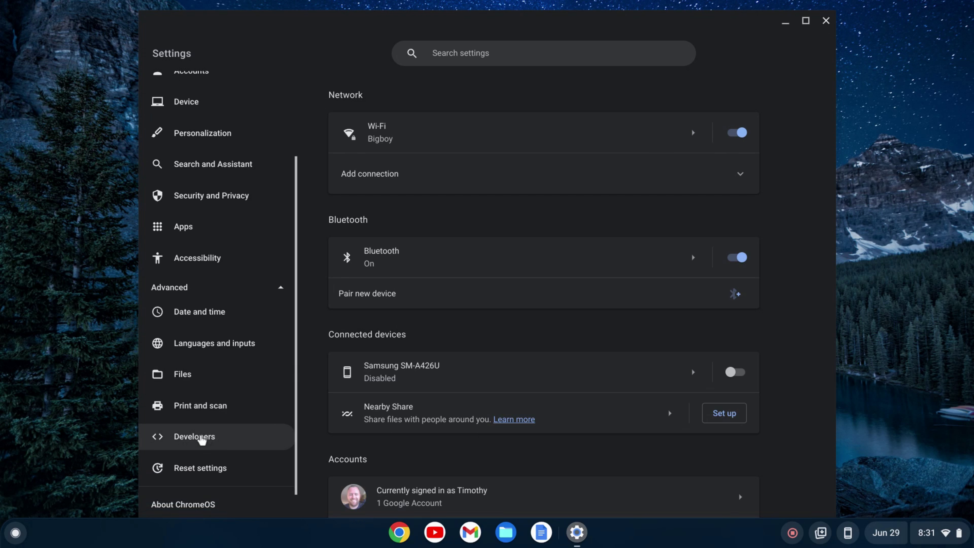
pyautogui.click(197, 440)
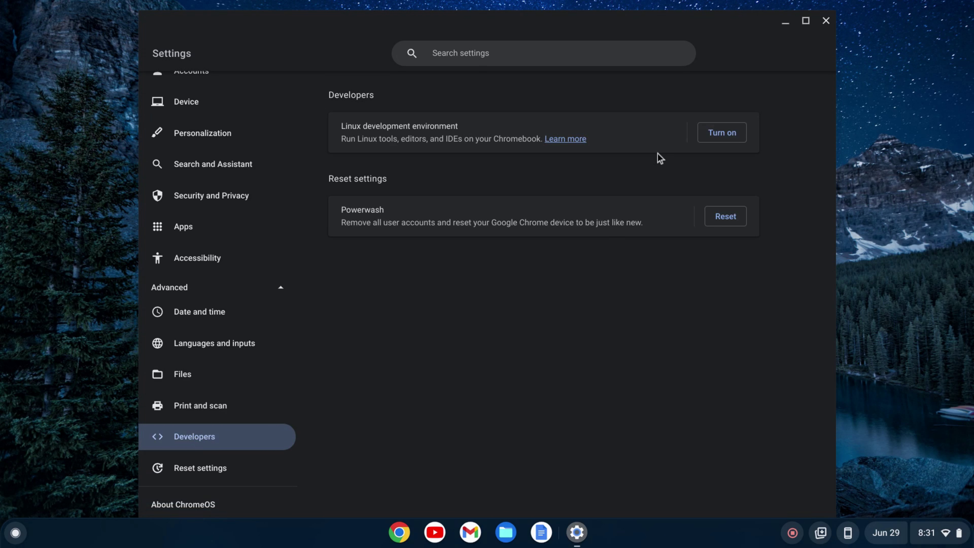
# Install the Linux development environment with the default username and recommended 10.0 GB disk
pyautogui.click(724, 135)
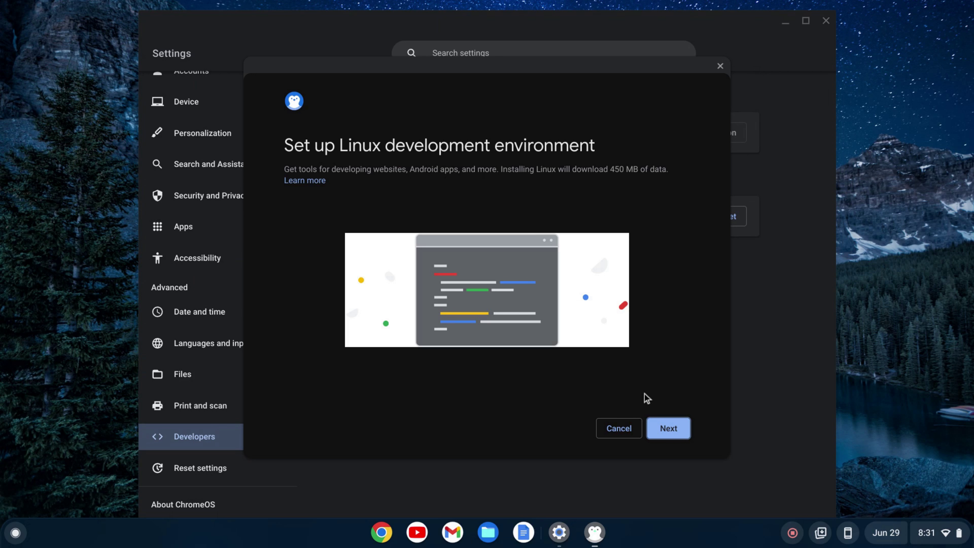
pyautogui.click(668, 428)
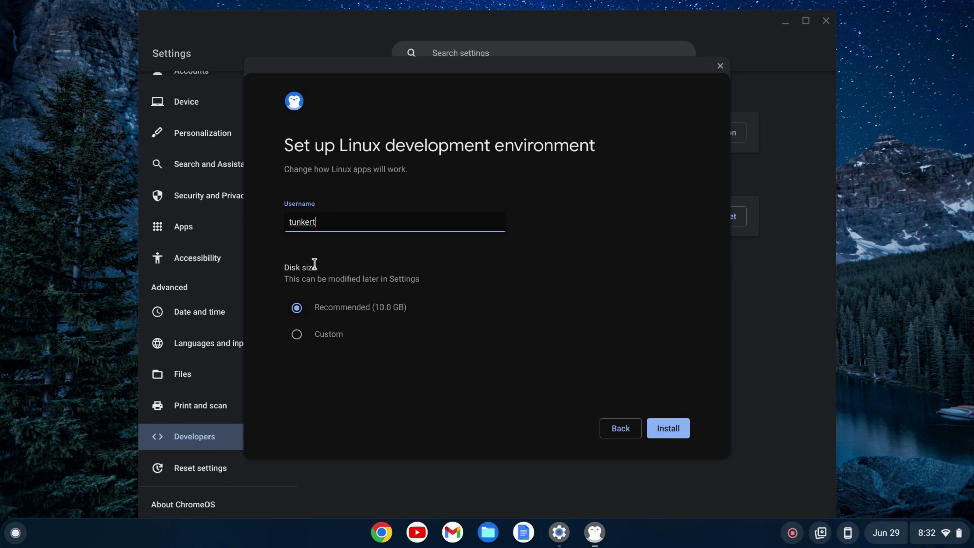
pyautogui.click(668, 433)
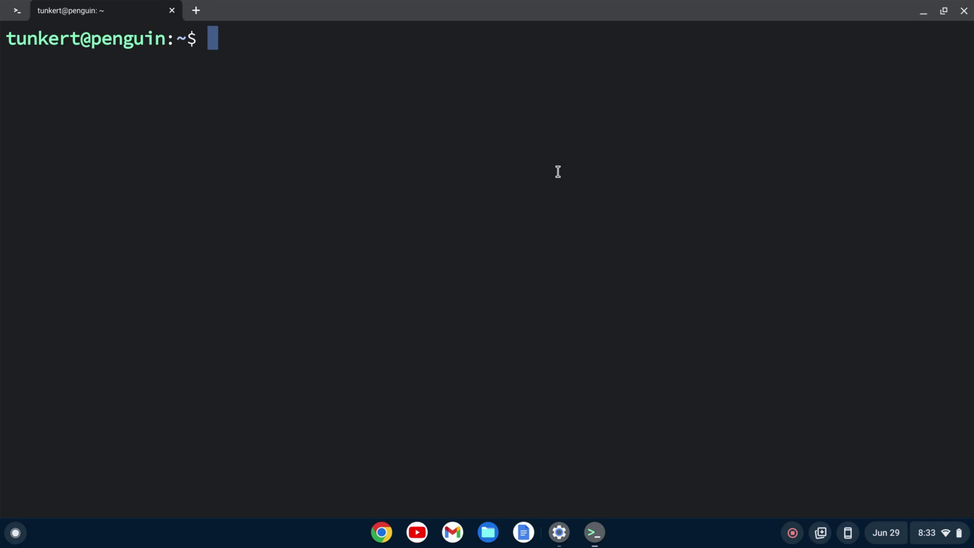
# Run 'sudo apt-get update && sudo apt-get dist-upgrade -y' in the Linux terminal
pyautogui.write('sudo')
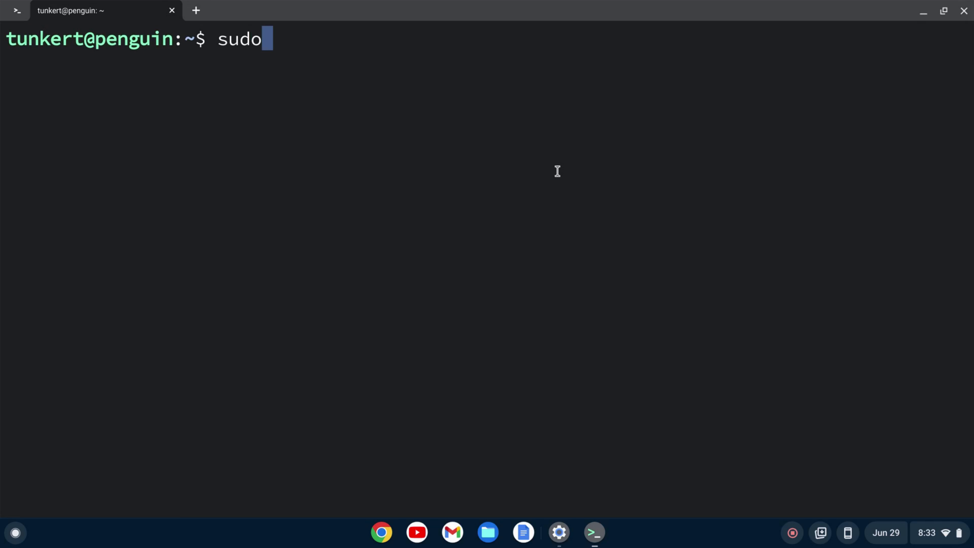
pyautogui.write(' apt-get update &&')
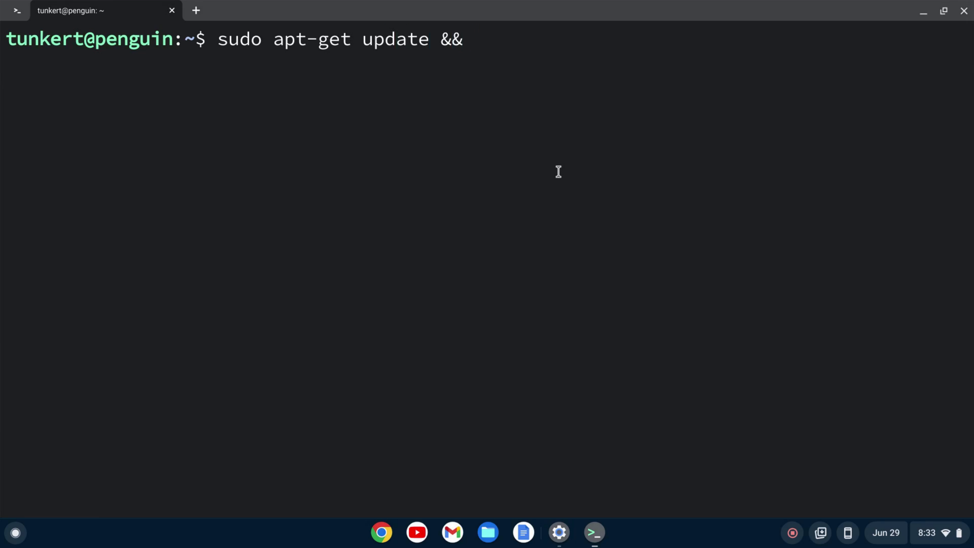
pyautogui.write(' sudo ap')
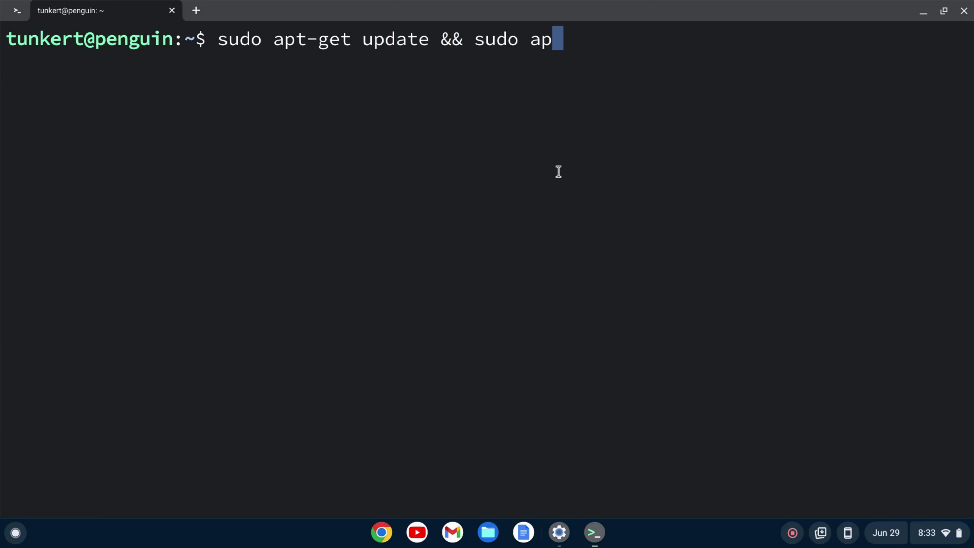
pyautogui.write('t-get dist')
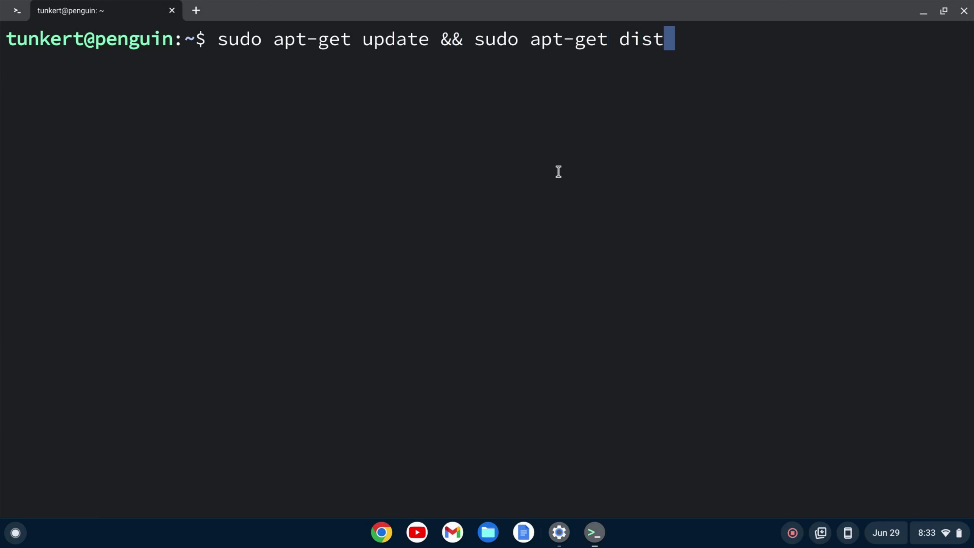
pyautogui.write('-upgrade -y')
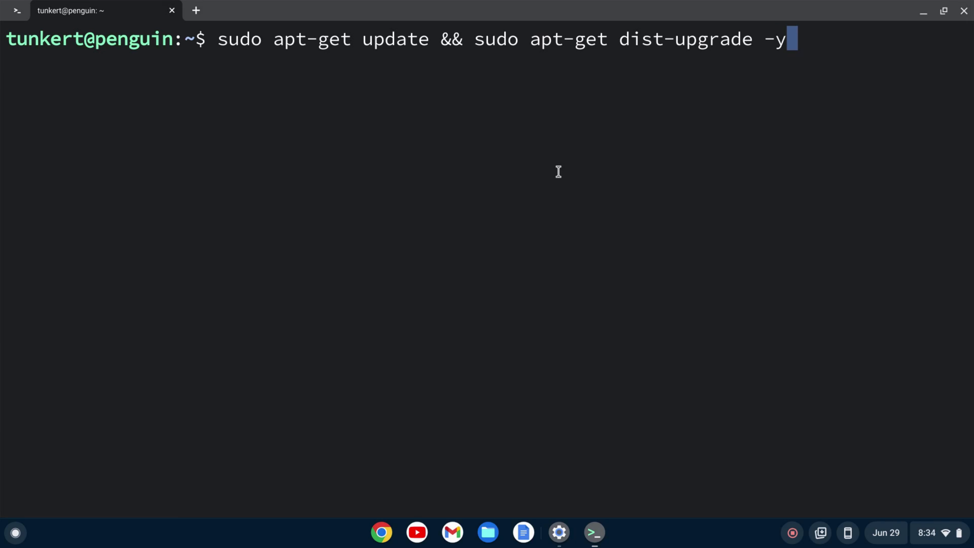
pyautogui.press('Return')
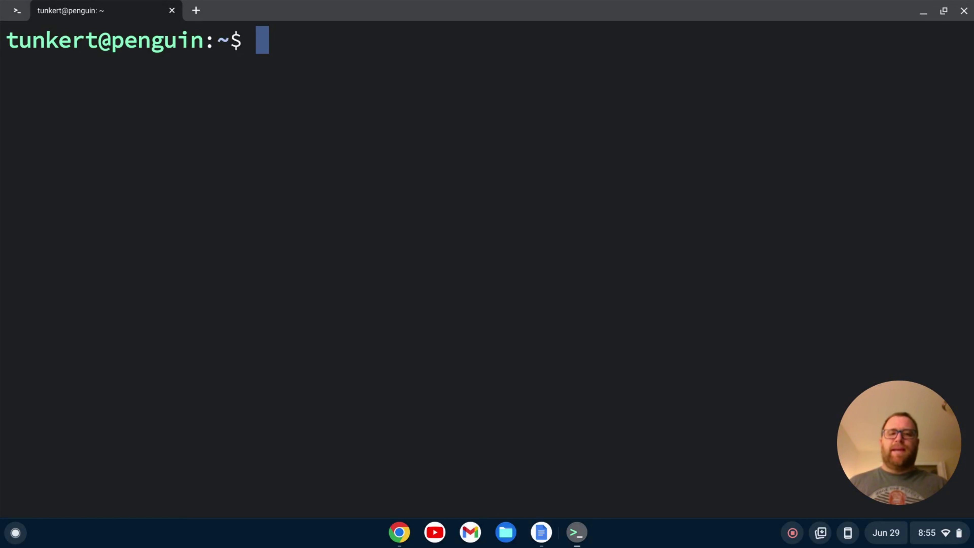
# Minimize the terminal and open a new maximized Chrome window from the shelf
pyautogui.click(922, 15)
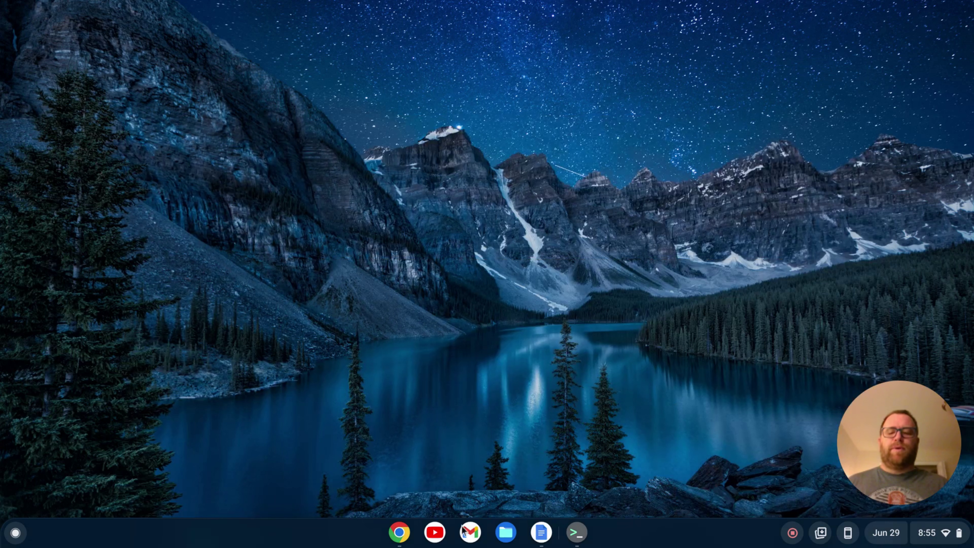
pyautogui.rightClick(398, 535)
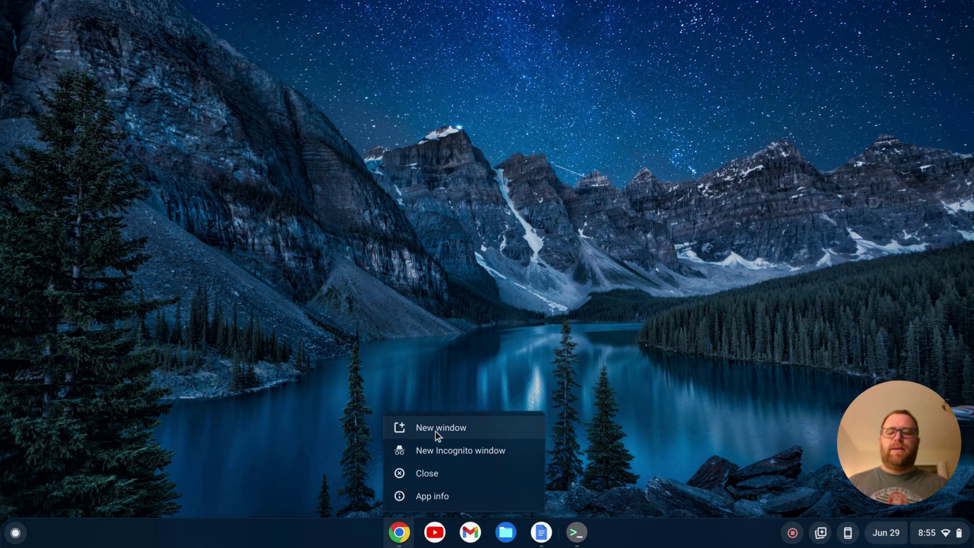
pyautogui.click(431, 437)
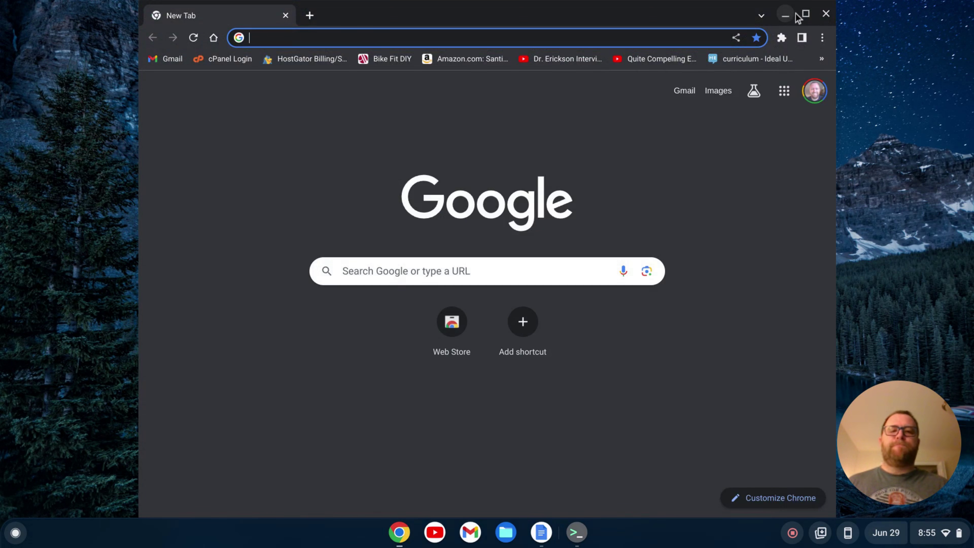
pyautogui.click(805, 16)
# Search Google for 'skype' and open the skype.com homepage result
pyautogui.write('skype')
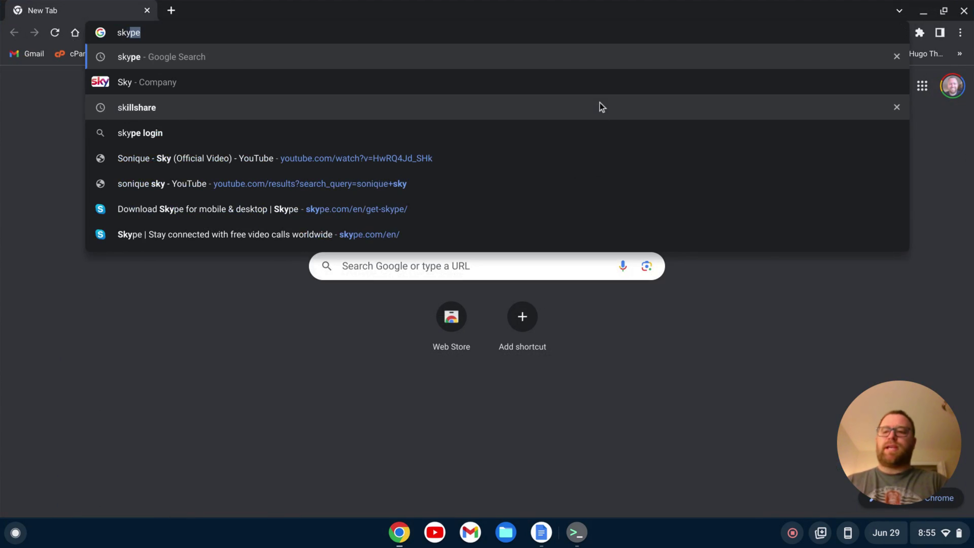
pyautogui.press('Return')
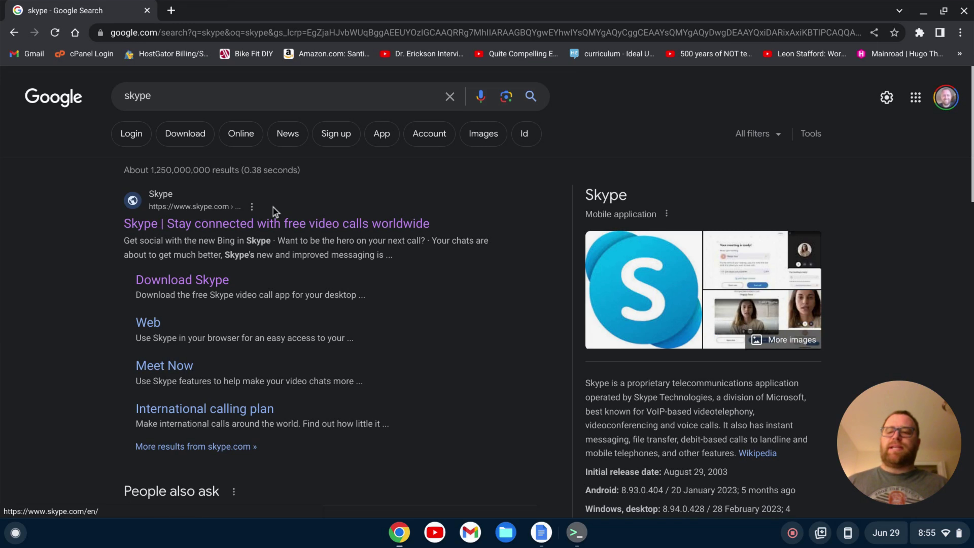
pyautogui.click(214, 226)
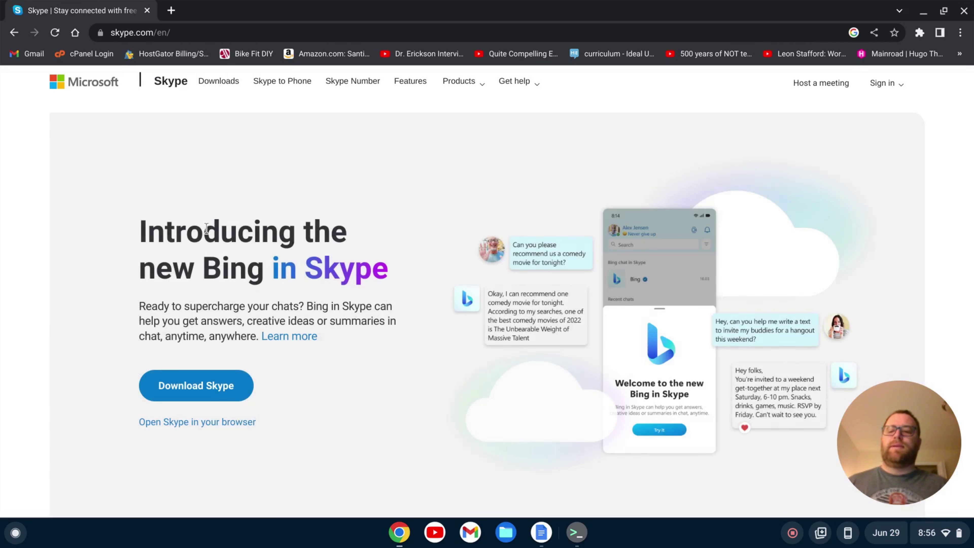
# Download the Skype for Linux DEB package, skypeforlinux-64.deb, from Skype's download page
pyautogui.click(217, 389)
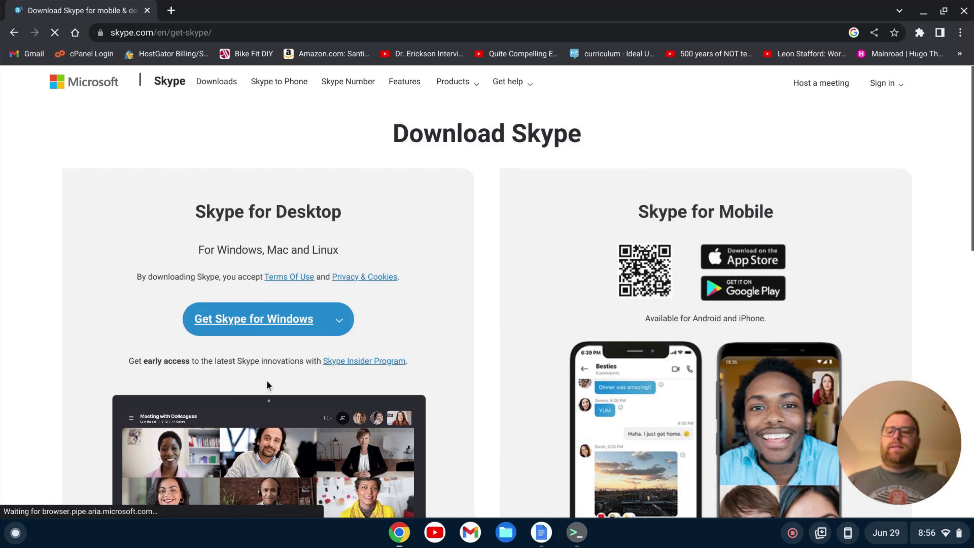
pyautogui.click(342, 323)
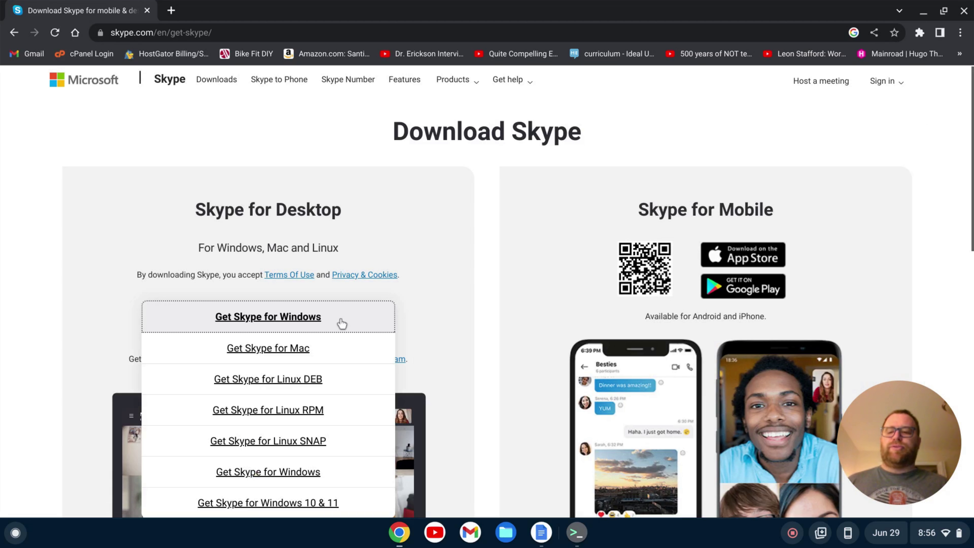
pyautogui.click(300, 381)
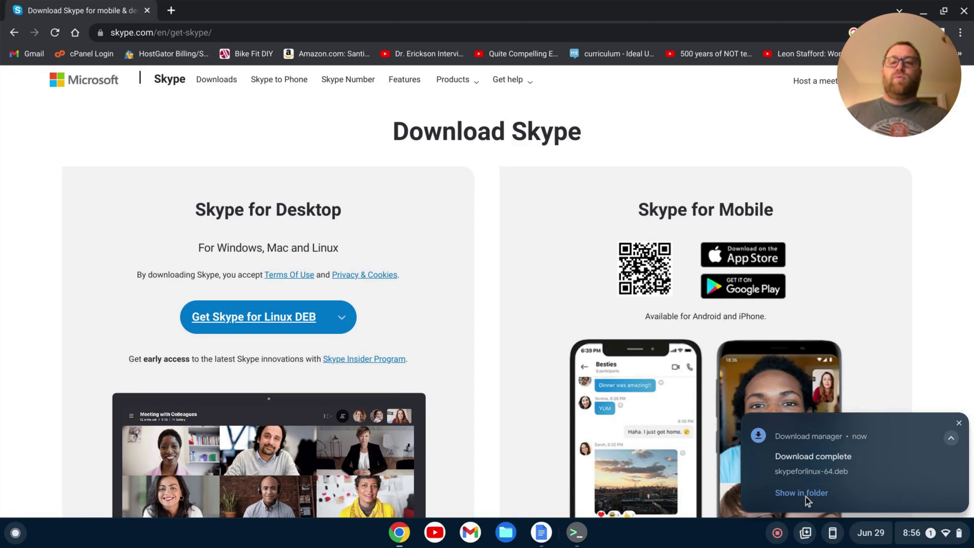
# Install skypeforlinux-64.deb with Linux from the Downloads folder, then close Files
pyautogui.click(804, 493)
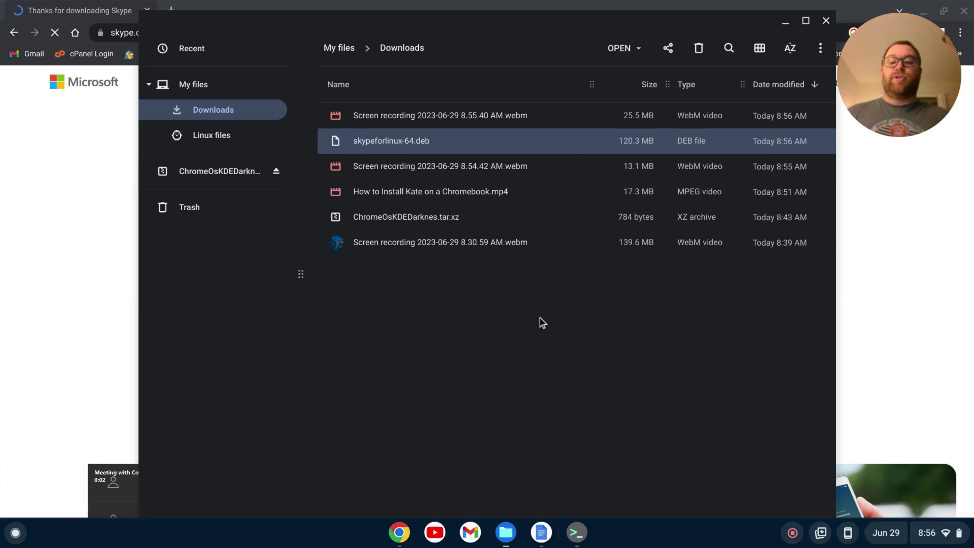
pyautogui.rightClick(408, 137)
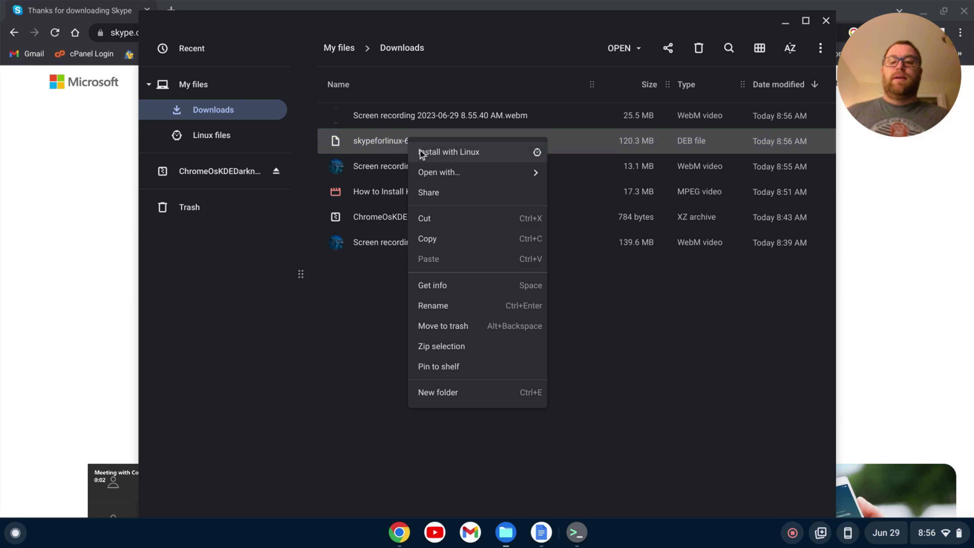
pyautogui.click(430, 150)
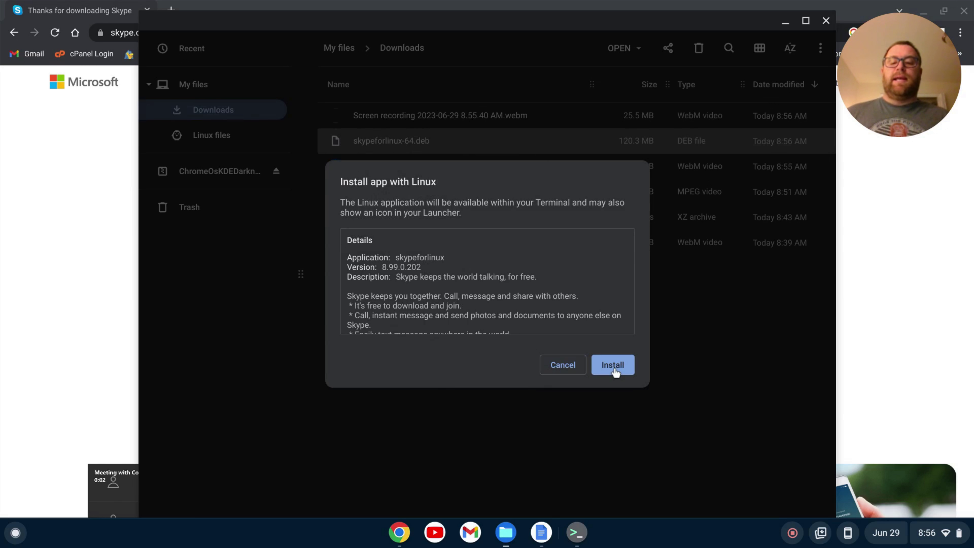
pyautogui.click(613, 366)
pyautogui.click(614, 363)
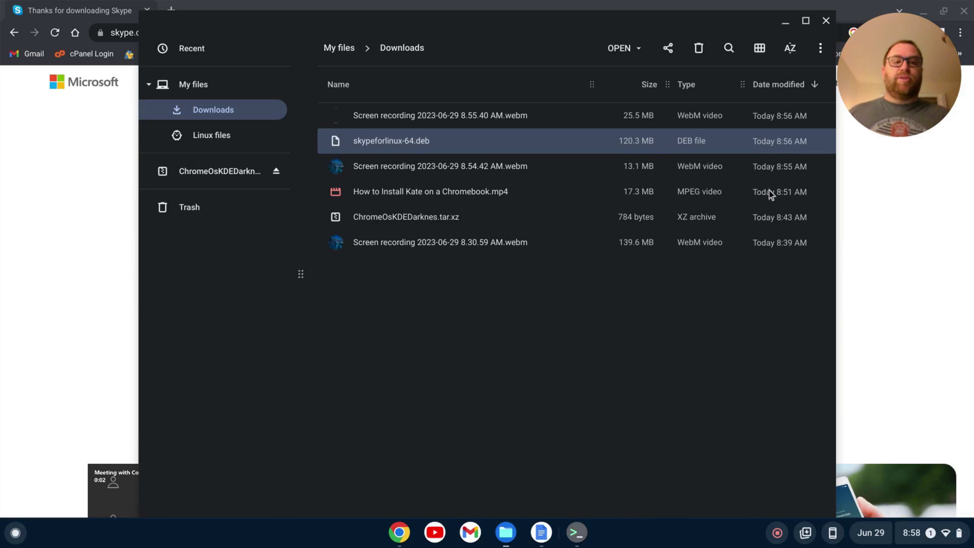
pyautogui.click(826, 20)
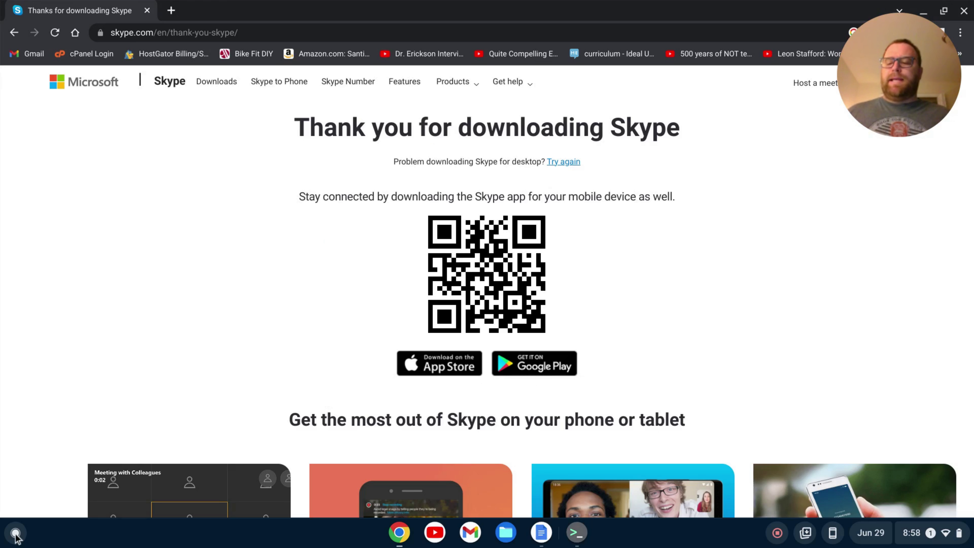
# Launch the newly installed Skype app by searching 'skype' in the launcher
pyautogui.click(16, 534)
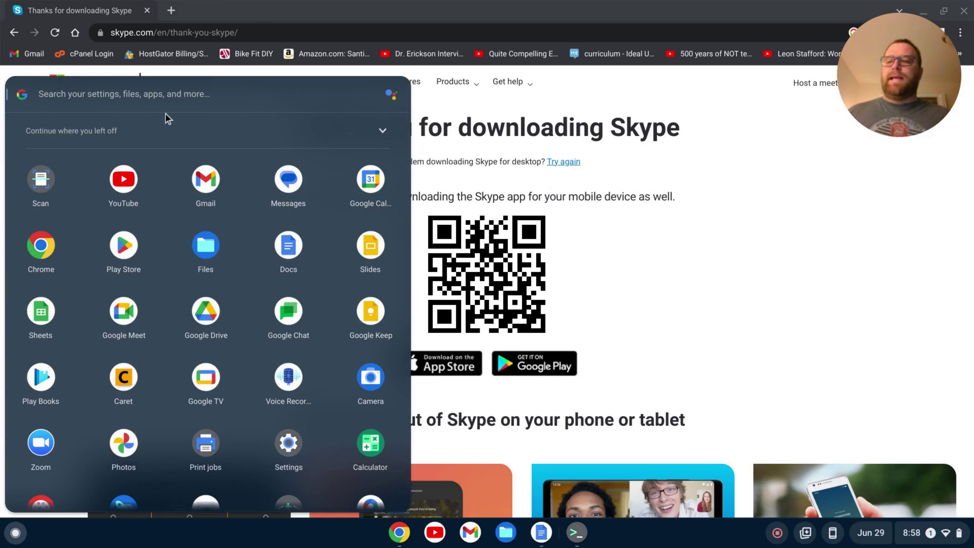
pyautogui.write('skypeforlinux-64.deb')
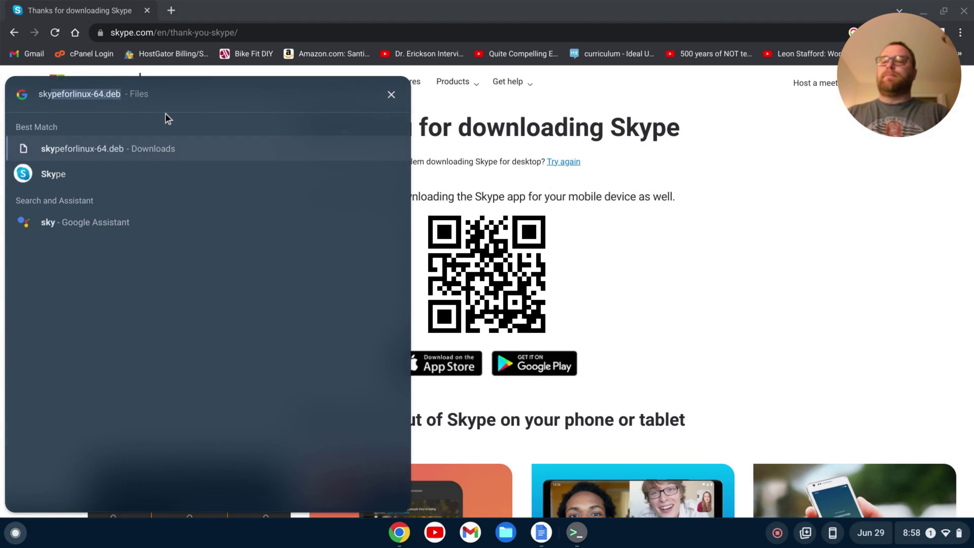
pyautogui.click(60, 177)
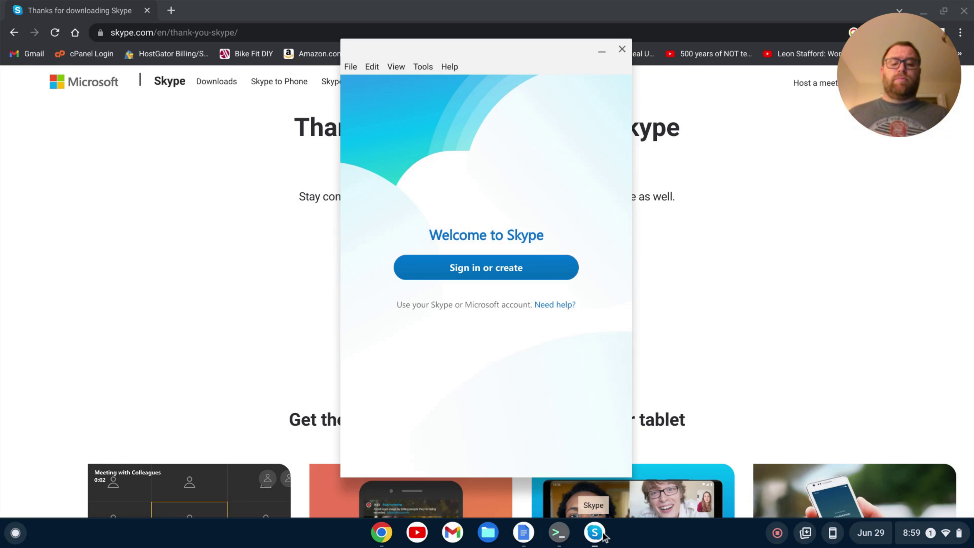
# Pin the running Skype app to the shelf
pyautogui.rightClick(595, 535)
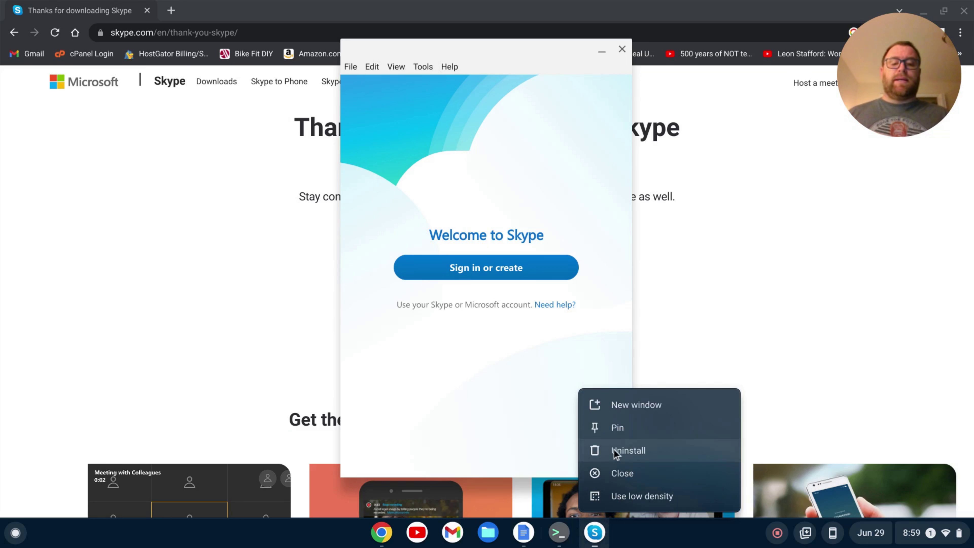
pyautogui.click(618, 427)
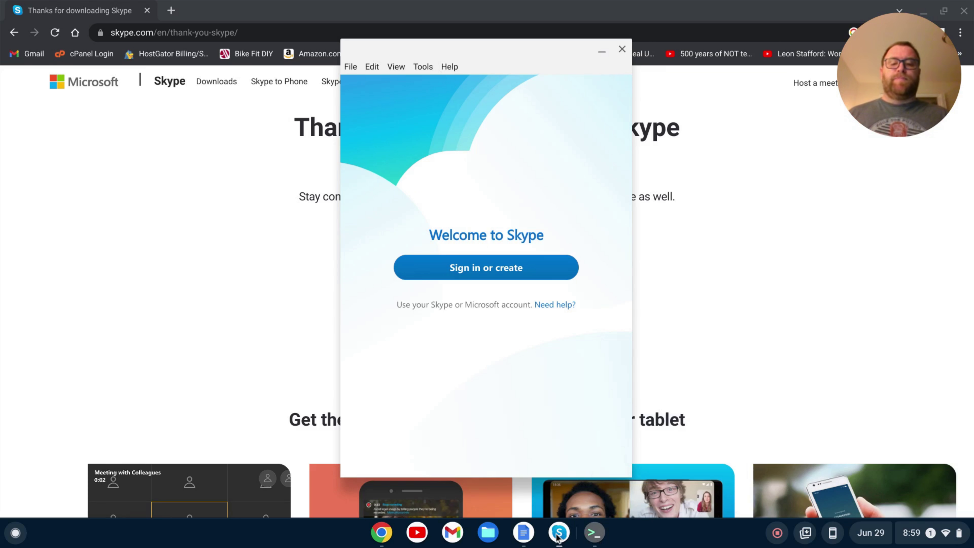